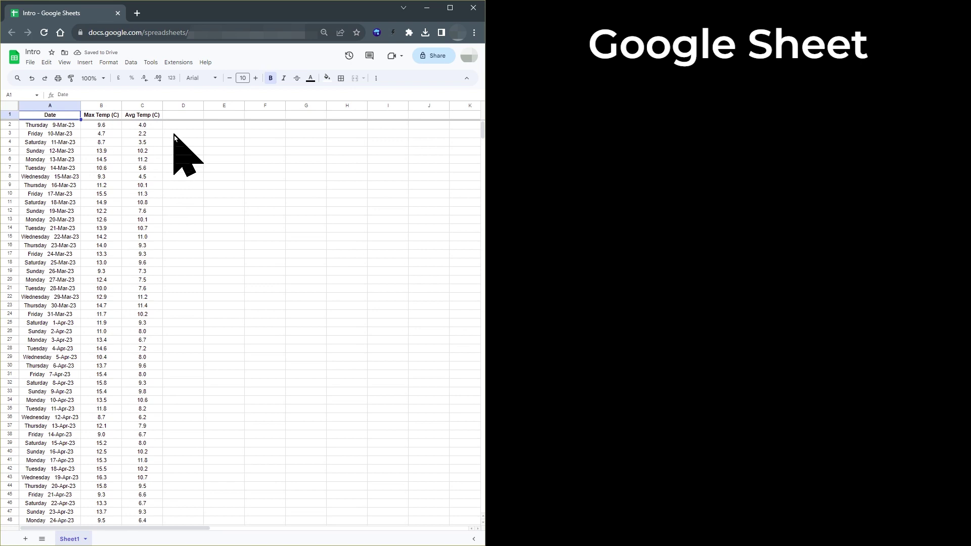
Step: In the 14-Aug-23 row, enter 25 as the max and 17 as the average temperature
{"action": "key", "text": "Down"}
{"action": "key", "text": "Down"}
{"action": "key", "text": "Down"}
{"action": "key", "text": "Down"}
{"action": "key", "text": "Down"}
{"action": "key", "text": "Down"}
{"action": "key", "text": "Down"}
{"action": "key", "text": "Down"}
{"action": "key", "text": "Down"}
{"action": "key", "text": "Down"}
{"action": "key", "text": "Down"}
{"action": "key", "text": "Down"}
{"action": "key", "text": "Down"}
{"action": "key", "text": "Down"}
{"action": "key", "text": "Down"}
{"action": "key", "text": "Down"}
{"action": "key", "text": "Down"}
{"action": "key", "text": "Down"}
{"action": "key", "text": "Down"}
{"action": "key", "text": "Down"}
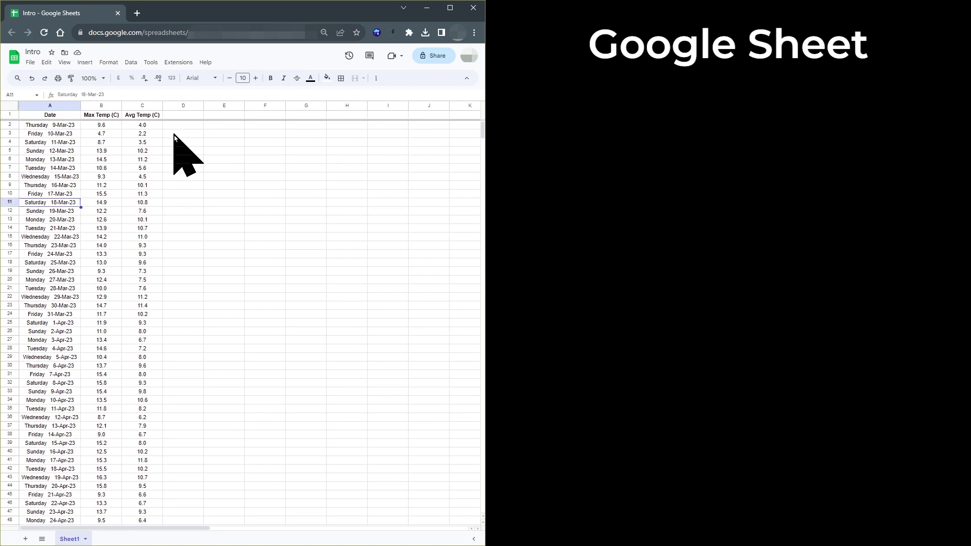
{"action": "key", "text": "Down"}
{"action": "key", "text": "Down"}
{"action": "key", "text": "Down"}
{"action": "key", "text": "Down"}
{"action": "key", "text": "Down"}
{"action": "key", "text": "Down"}
{"action": "key", "text": "Down"}
{"action": "key", "text": "Down"}
{"action": "key", "text": "Down"}
{"action": "key", "text": "Down"}
{"action": "key", "text": "Down"}
{"action": "key", "text": "Down"}
{"action": "key", "text": "Down"}
{"action": "key", "text": "Down"}
{"action": "key", "text": "Down"}
{"action": "key", "text": "Down"}
{"action": "key", "text": "Down"}
{"action": "key", "text": "Down"}
{"action": "key", "text": "Down"}
{"action": "key", "text": "Down"}
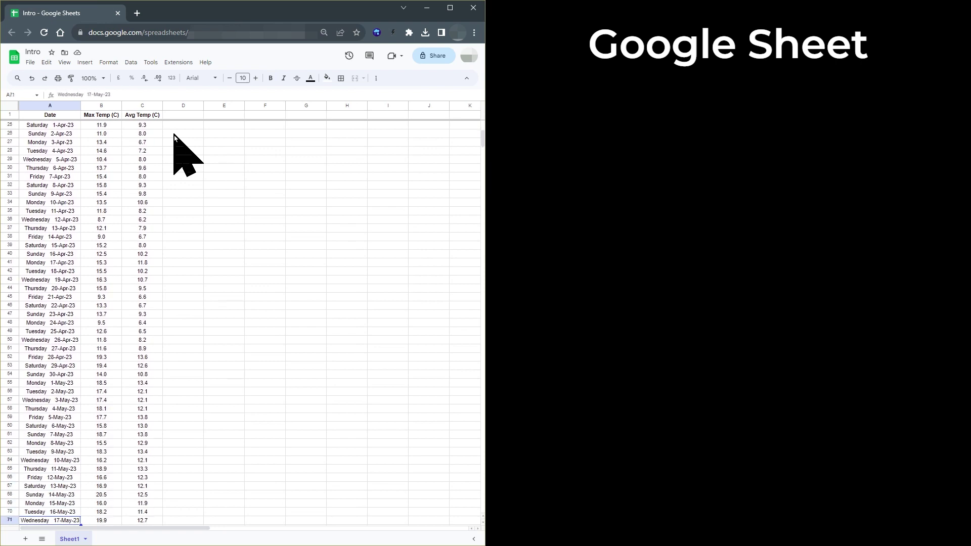
{"action": "key", "text": "Down"}
{"action": "key", "text": "Down"}
{"action": "key", "text": "Down"}
{"action": "key", "text": "Down"}
{"action": "key", "text": "Down"}
{"action": "key", "text": "Down"}
{"action": "key", "text": "Down"}
{"action": "key", "text": "Down"}
{"action": "key", "text": "Down"}
{"action": "key", "text": "Down"}
{"action": "key", "text": "Down"}
{"action": "key", "text": "Down"}
{"action": "key", "text": "Down"}
{"action": "key", "text": "Down"}
{"action": "key", "text": "Down"}
{"action": "key", "text": "Down"}
{"action": "key", "text": "Down"}
{"action": "key", "text": "Down"}
{"action": "key", "text": "Down"}
{"action": "key", "text": "Down"}
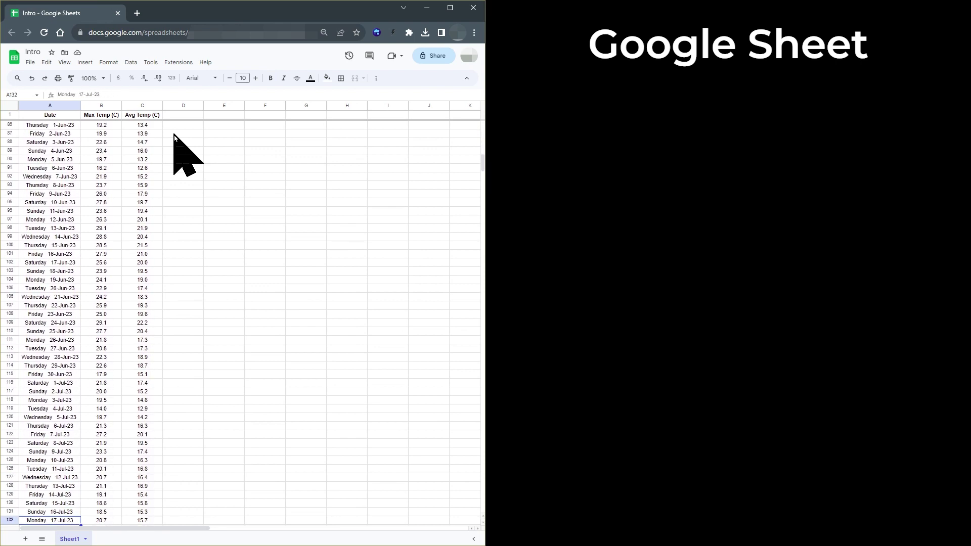
{"action": "key", "text": "Down"}
{"action": "key", "text": "Down"}
{"action": "key", "text": "Down"}
{"action": "key", "text": "Down"}
{"action": "key", "text": "Down"}
{"action": "key", "text": "Down"}
{"action": "key", "text": "Down"}
{"action": "key", "text": "Down"}
{"action": "key", "text": "Down"}
{"action": "key", "text": "Down"}
{"action": "key", "text": "Down"}
{"action": "key", "text": "Down"}
{"action": "key", "text": "Down"}
{"action": "key", "text": "Down"}
{"action": "key", "text": "Down"}
{"action": "key", "text": "Down"}
{"action": "key", "text": "Down"}
{"action": "key", "text": "Down"}
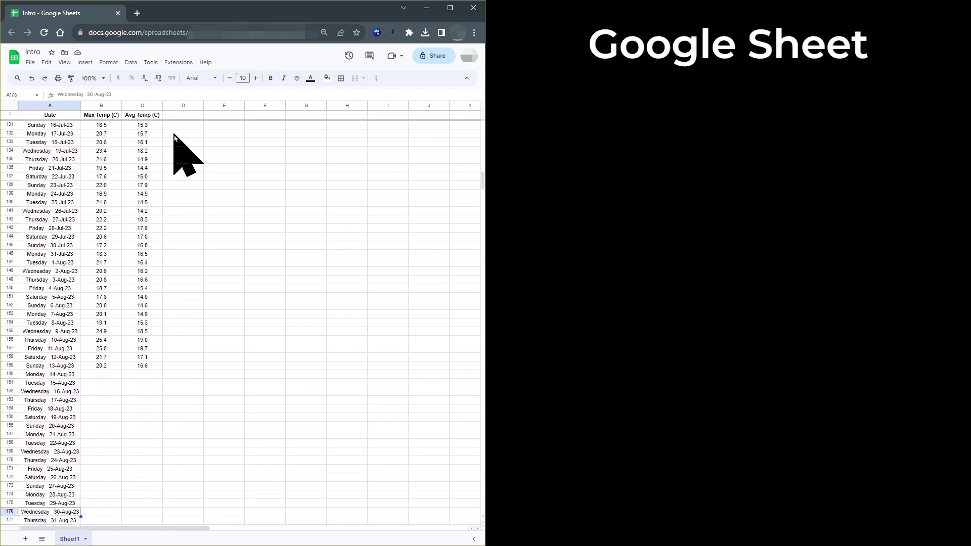
{"action": "key", "text": "Up"}
{"action": "key", "text": "Up"}
{"action": "key", "text": "Up"}
{"action": "key", "text": "Up"}
{"action": "key", "text": "Up"}
{"action": "key", "text": "Right"}
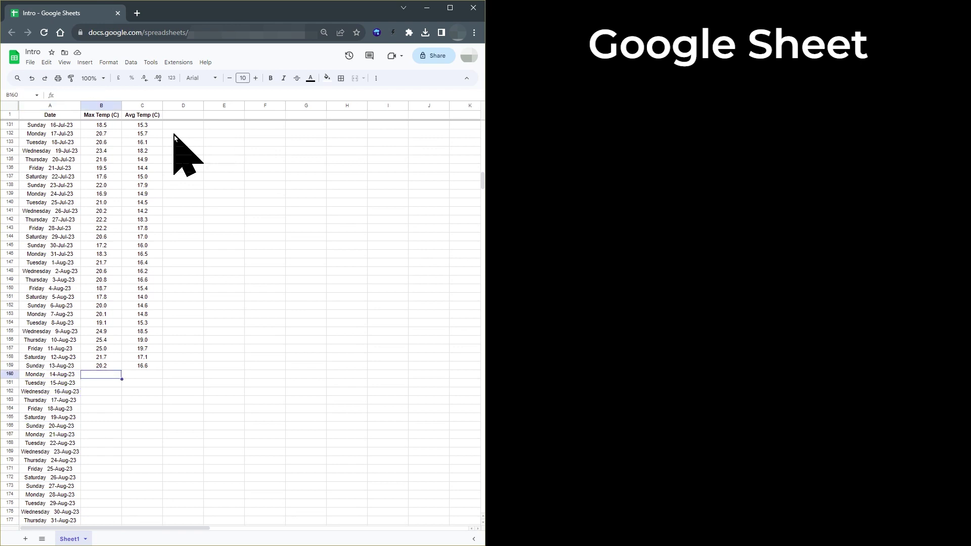
{"action": "type", "text": "25"}
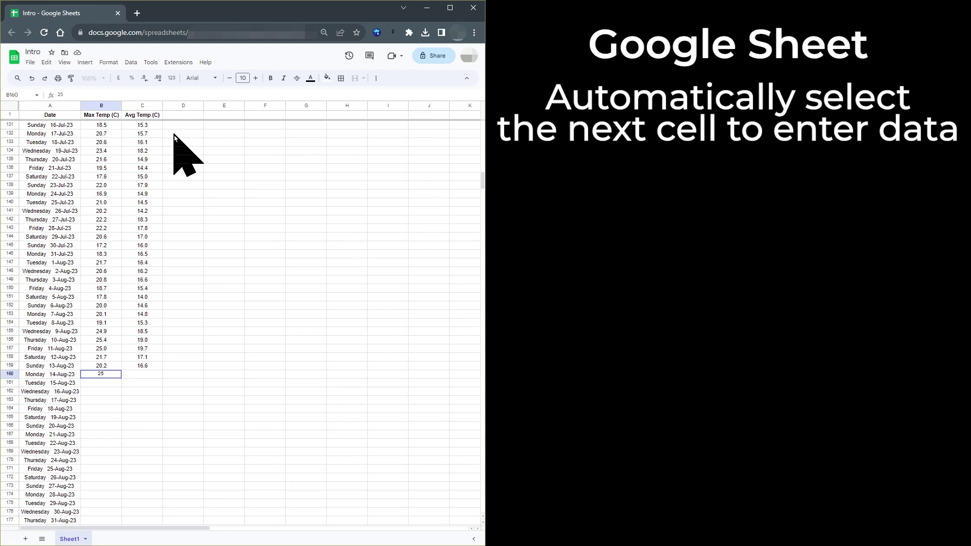
{"action": "key", "text": "Tab"}
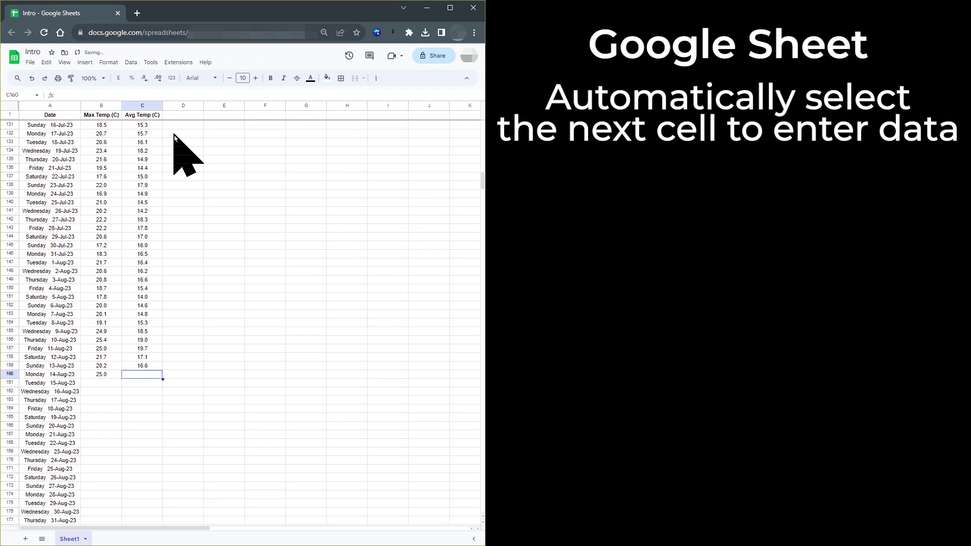
{"action": "type", "text": "17"}
{"action": "key", "text": "Return"}
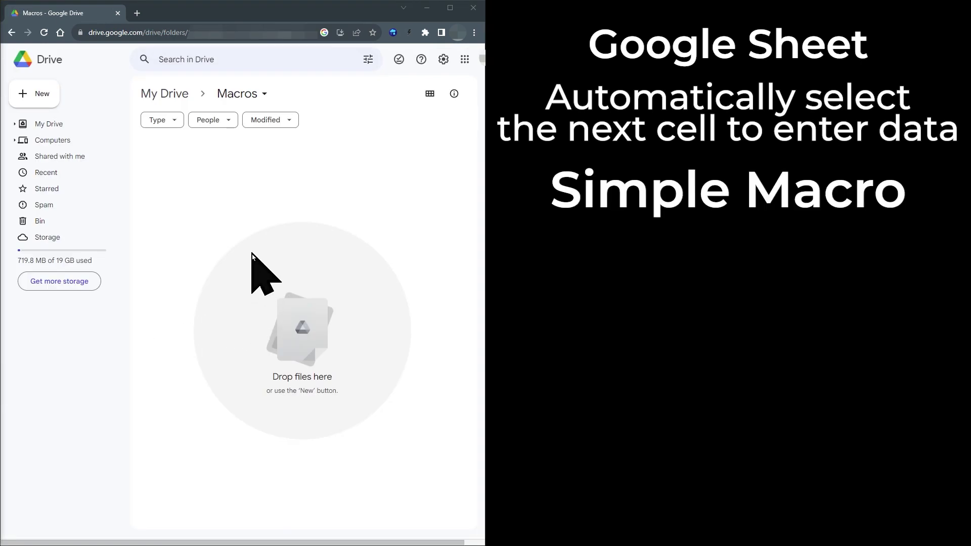
Step: Create a blank spreadsheet titled 'Macro - bottom row' and select cell B16
{"action": "left_click", "coordinate": [42, 102]}
{"action": "mouse_move", "coordinate": [76, 169]}
{"action": "left_click", "coordinate": [190, 174]}
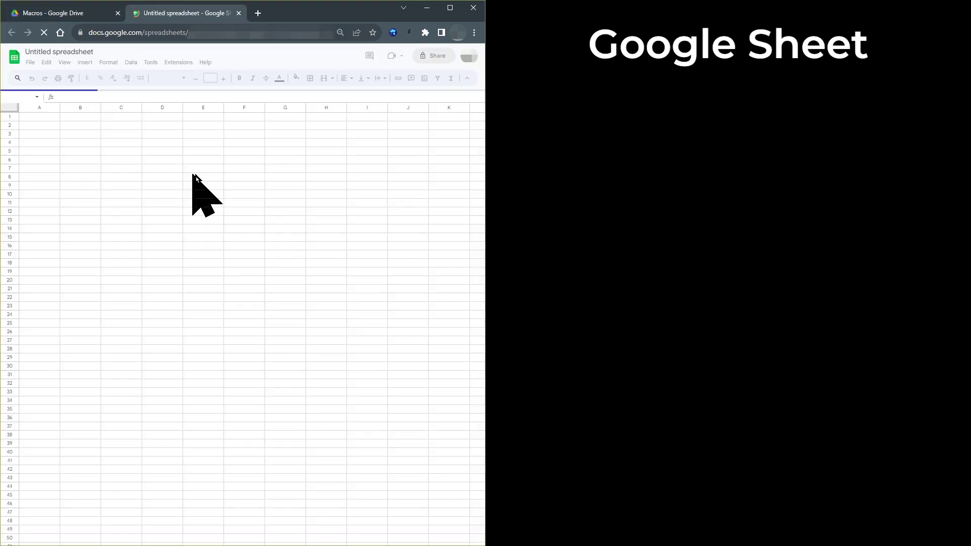
{"action": "type", "text": "Macro - bottom row"}
{"action": "key", "text": "Return"}
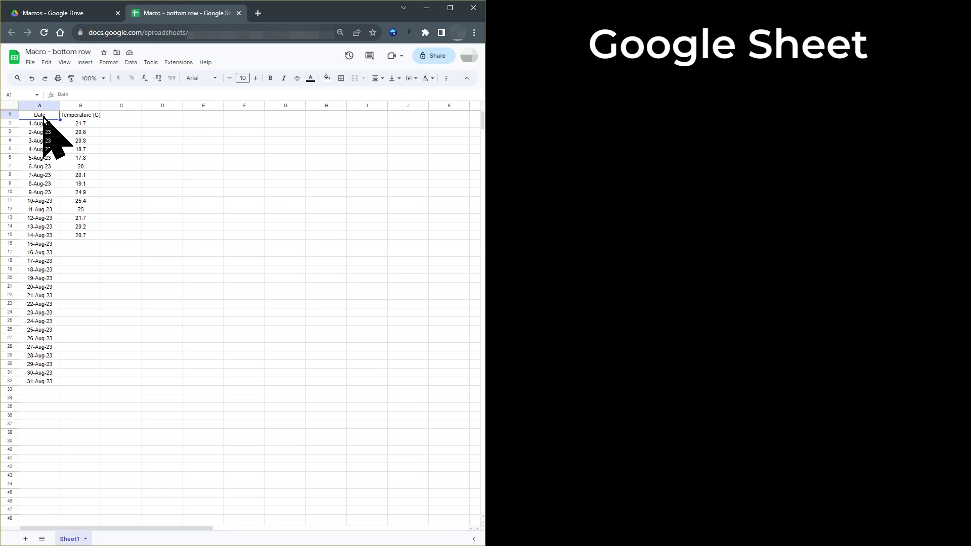
{"action": "left_click", "coordinate": [69, 246]}
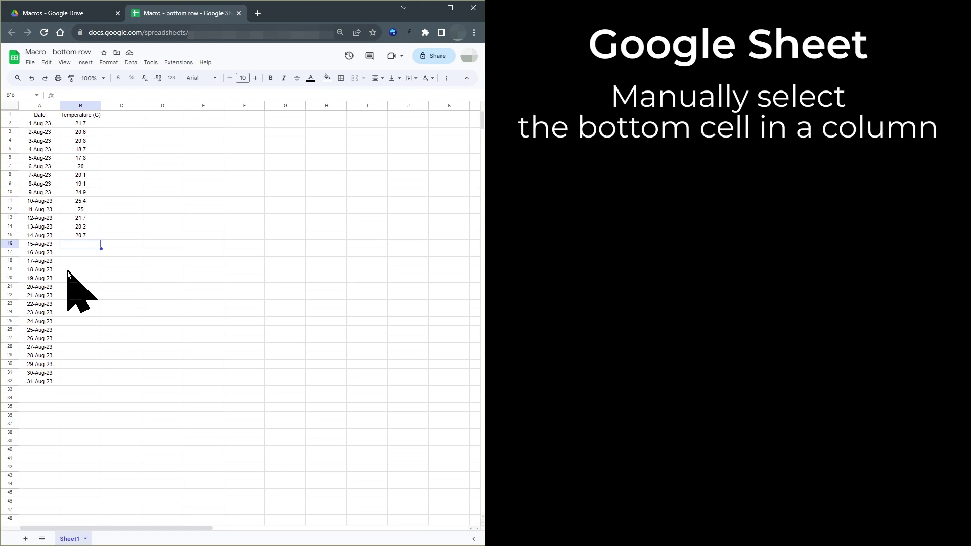
{"action": "left_click", "coordinate": [37, 116]}
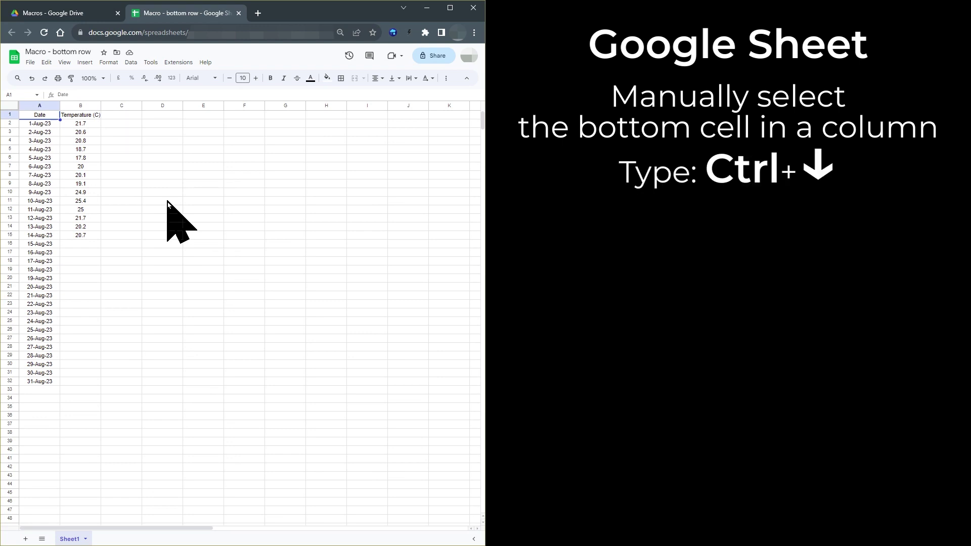
{"action": "key", "text": "ctrl+Down"}
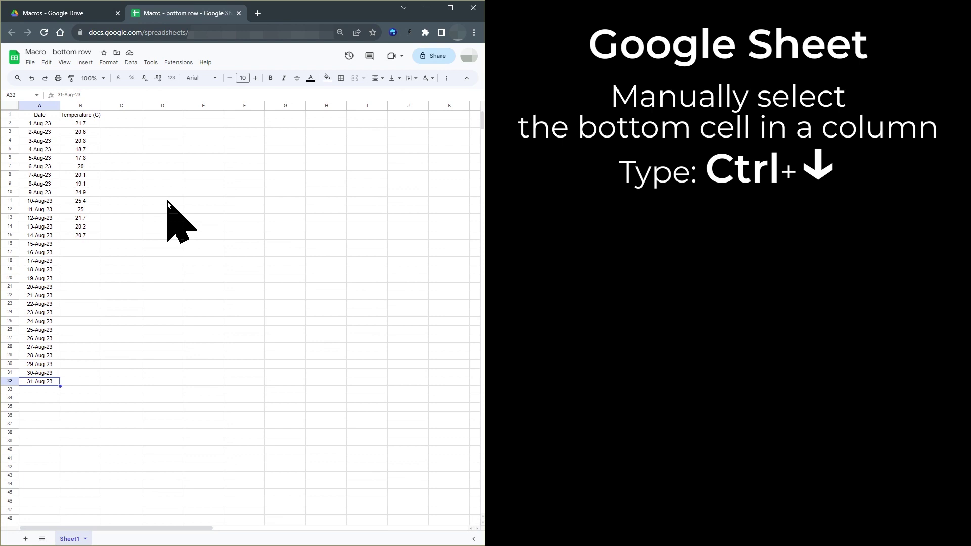
{"action": "key", "text": "ctrl+Up"}
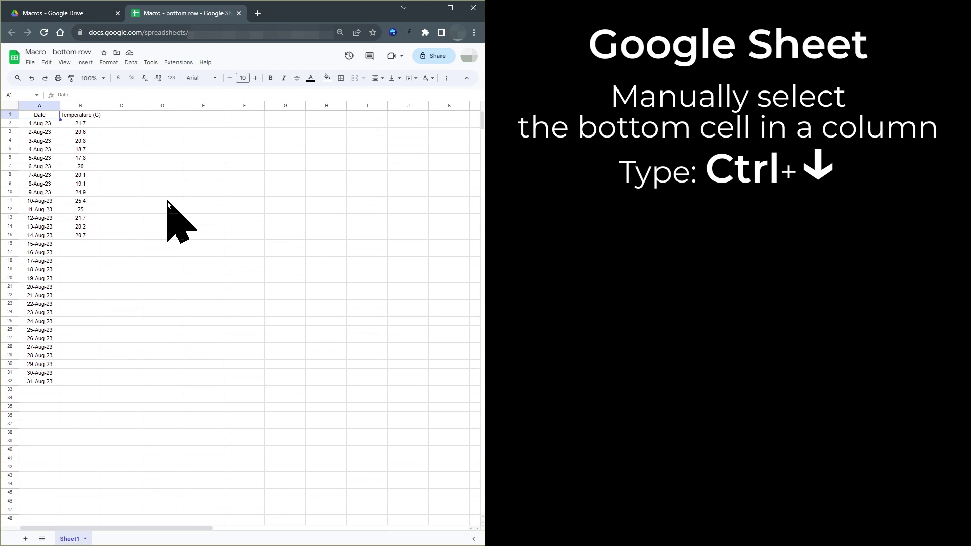
{"action": "key", "text": "Right"}
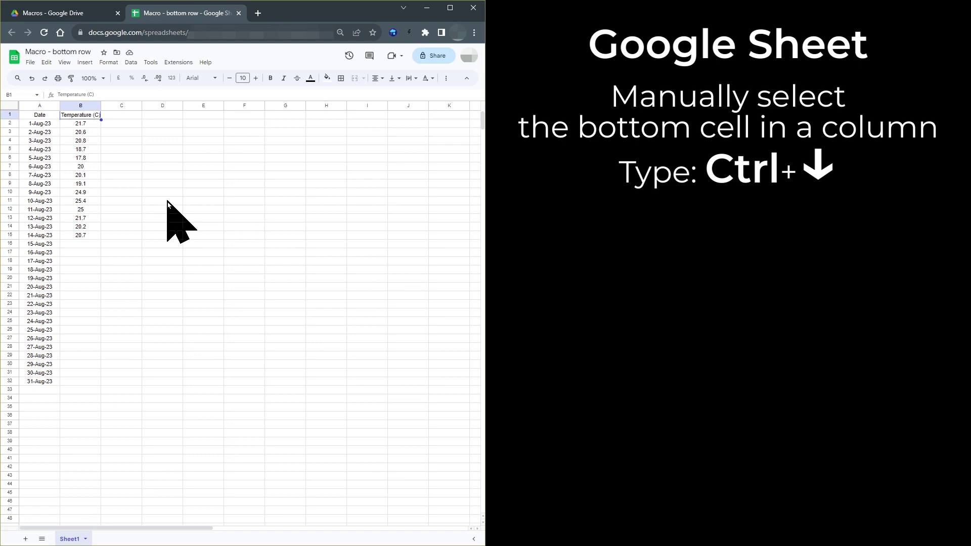
{"action": "key", "text": "ctrl+Down"}
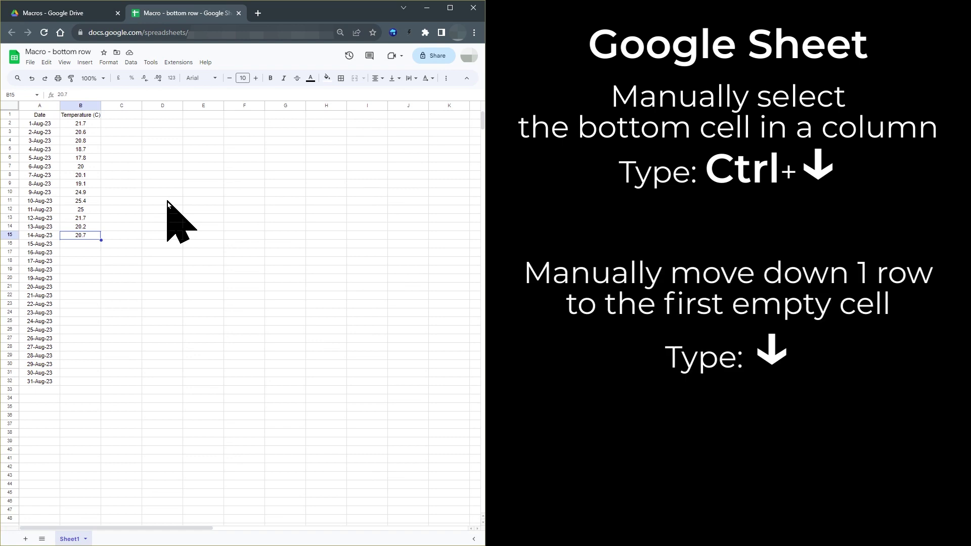
{"action": "key", "text": "Down"}
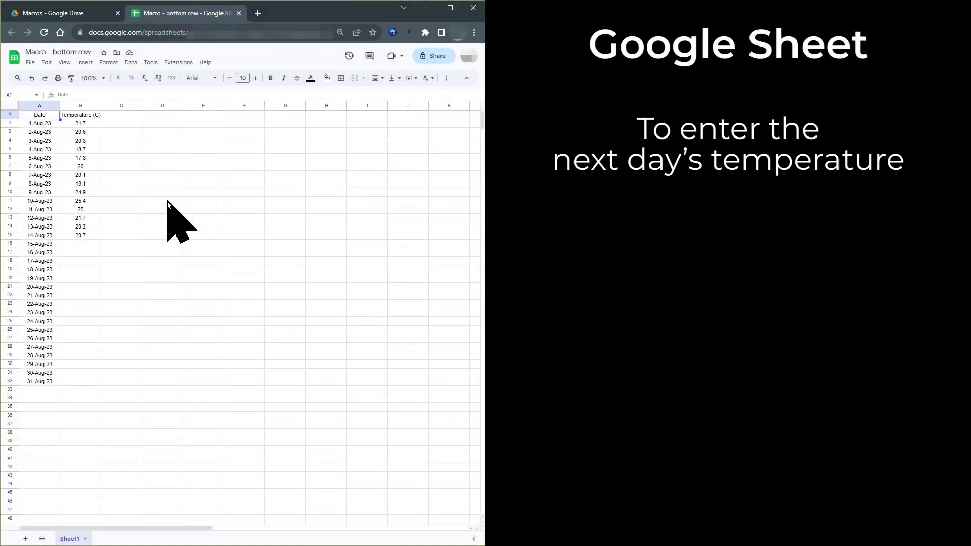
Step: Go from B1 to the last temperature with Ctrl+Down, then down to empty B16
{"action": "key", "text": "Right"}
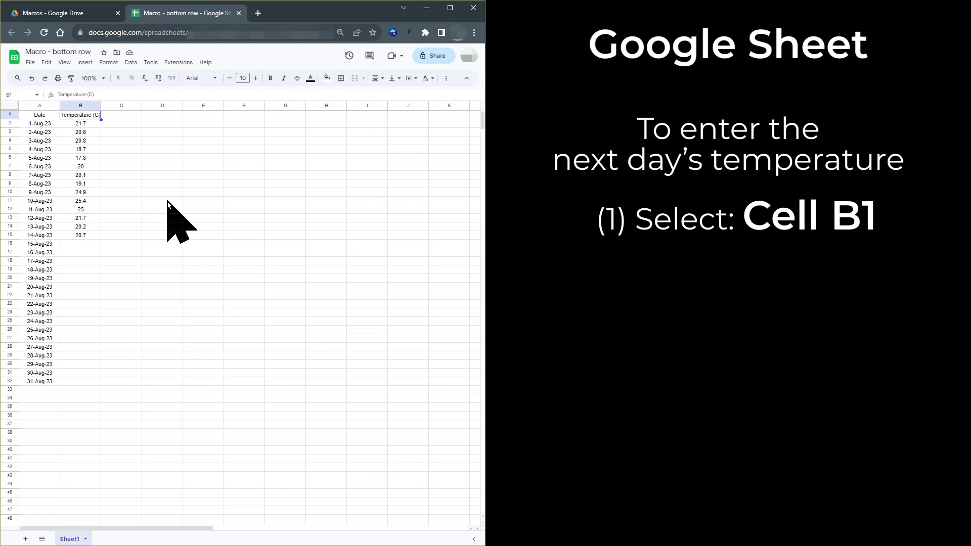
{"action": "key", "text": "ctrl+Down"}
{"action": "key", "text": "Down"}
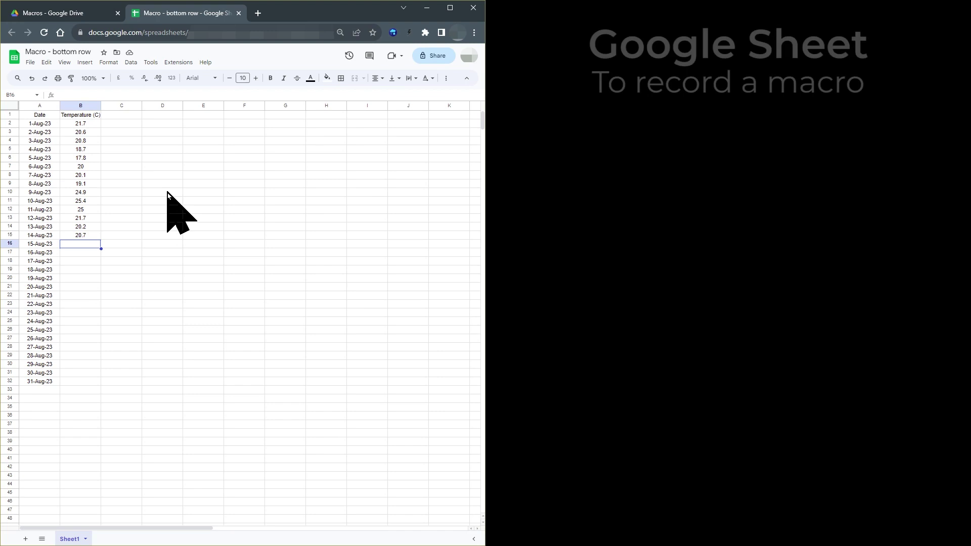
Step: Start recording a new macro via Extensions > Macros > Record macro
{"action": "left_click", "coordinate": [168, 68]}
{"action": "mouse_move", "coordinate": [204, 94]}
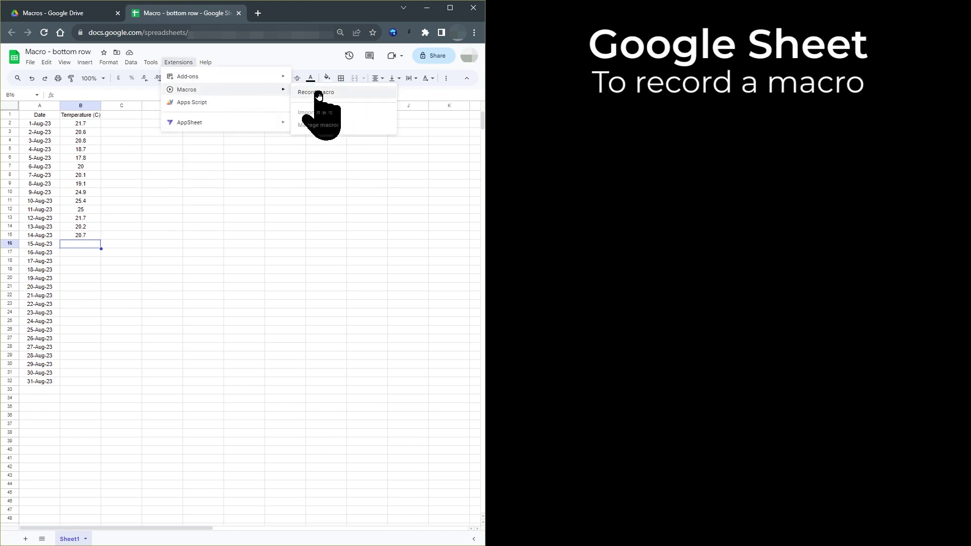
{"action": "left_click", "coordinate": [318, 94]}
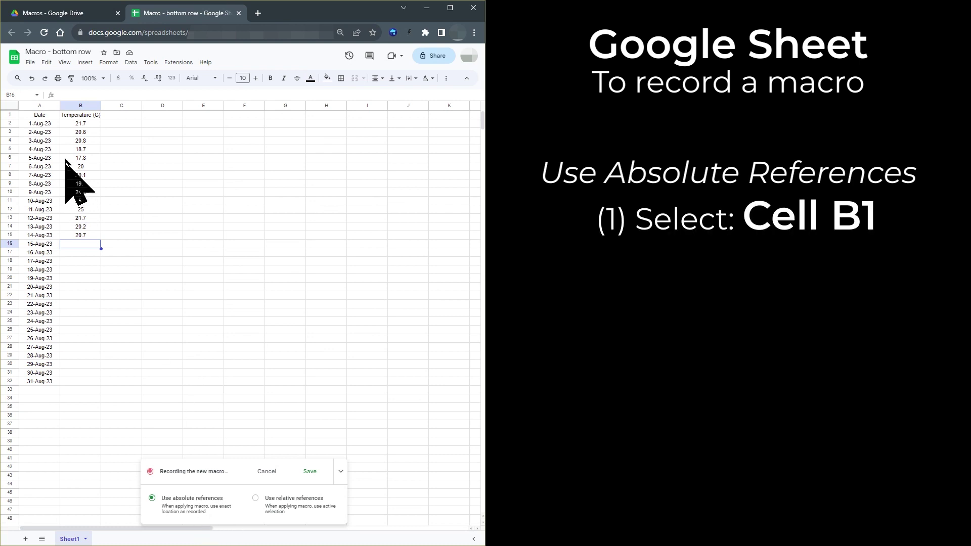
Step: Record selecting B1 and a Ctrl+Down jump to the last temperature, 20.7 in B15
{"action": "left_click", "coordinate": [86, 115]}
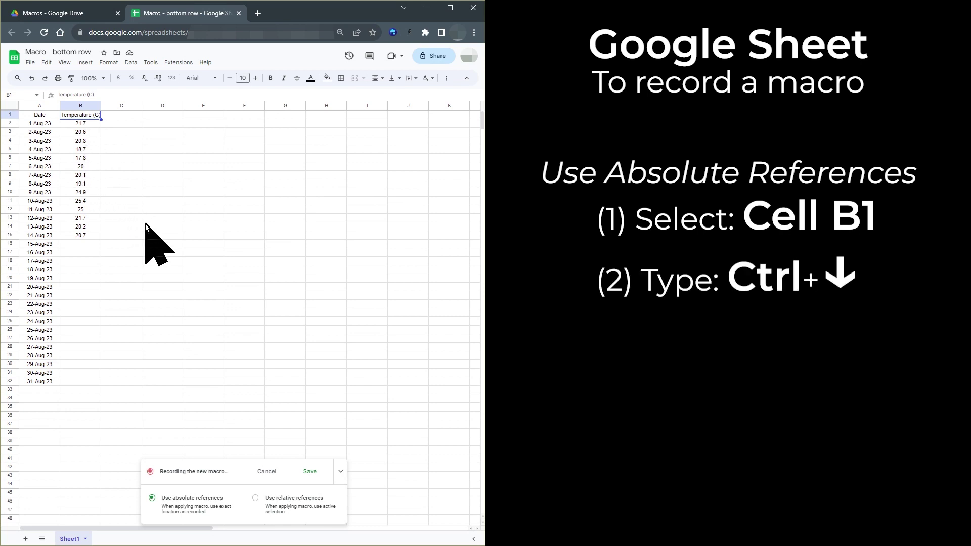
{"action": "key", "text": "ctrl+Down"}
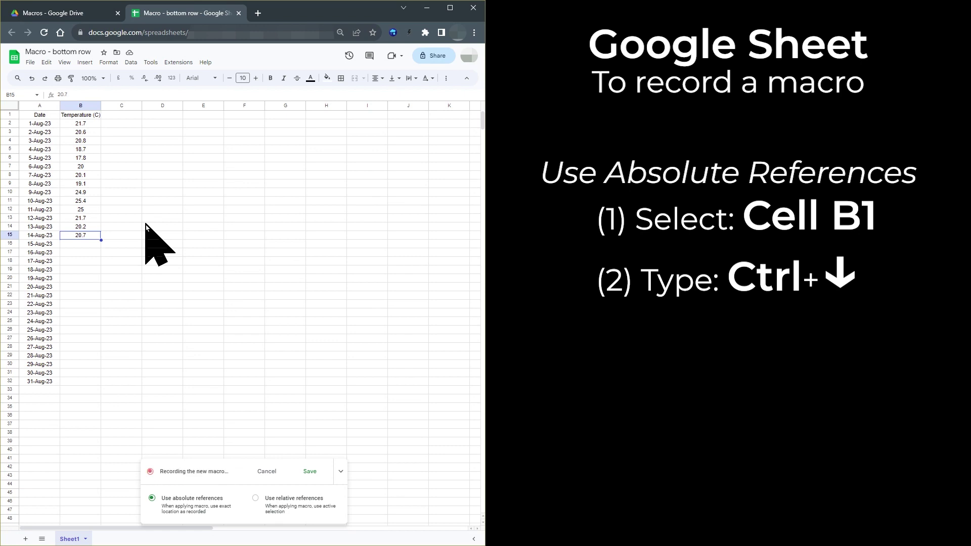
Step: Switch to relative references and record a one-cell move from B15 down to B16
{"action": "left_click", "coordinate": [256, 499]}
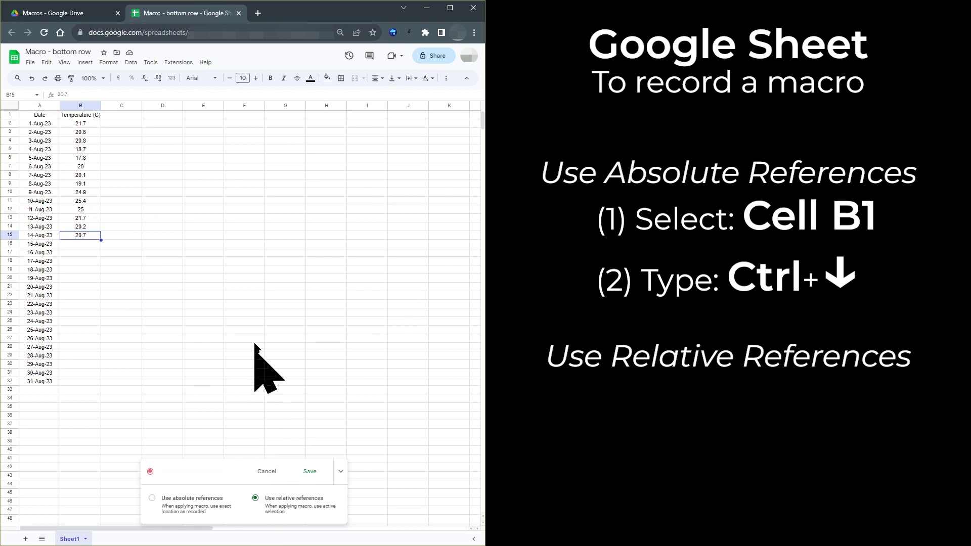
{"action": "left_click", "coordinate": [89, 239]}
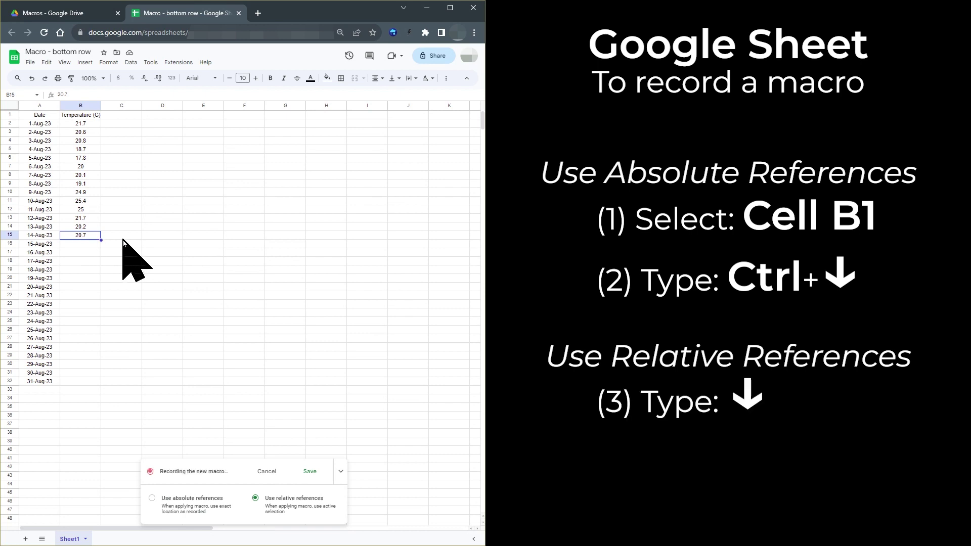
{"action": "key", "text": "Down"}
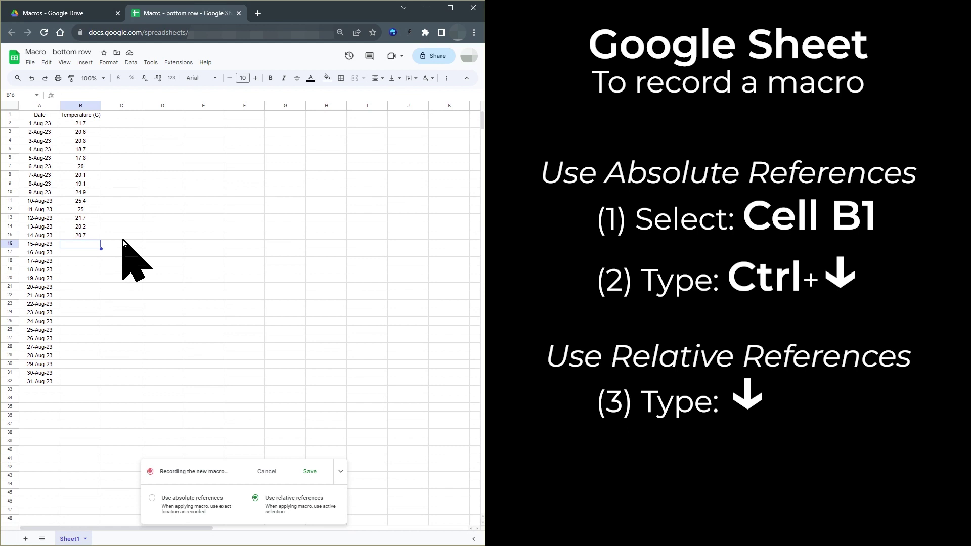
Step: Stop recording and save the macro with the name BottomRow
{"action": "left_click", "coordinate": [310, 475]}
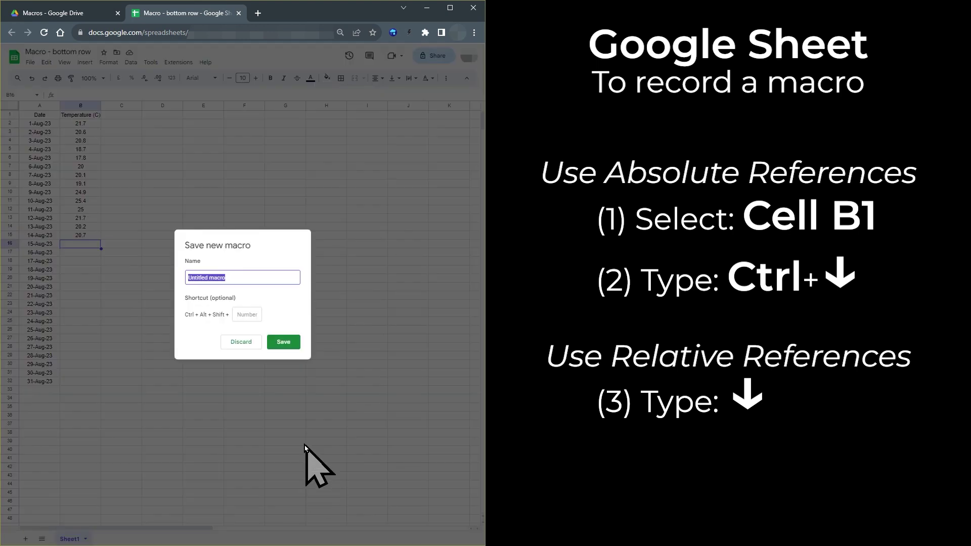
{"action": "type", "text": "BottomRow"}
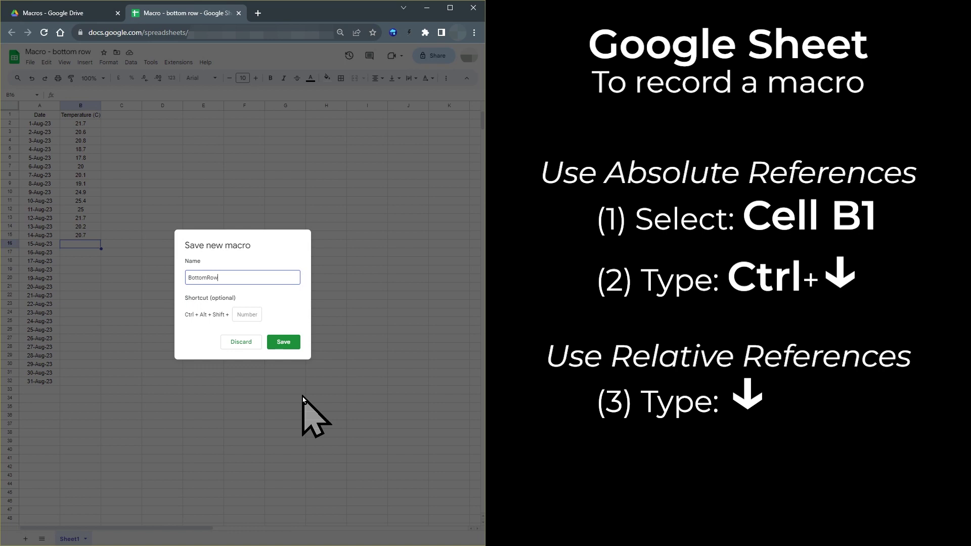
{"action": "left_click", "coordinate": [282, 343]}
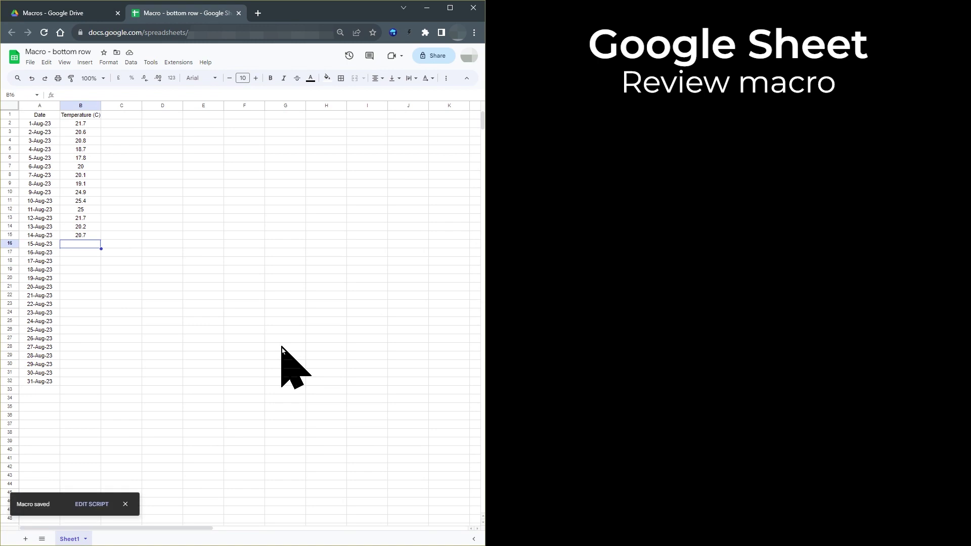
Step: Open the Apps Script editor for the macro and dock it on the right half of the screen
{"action": "left_click", "coordinate": [180, 63]}
{"action": "left_click", "coordinate": [190, 103]}
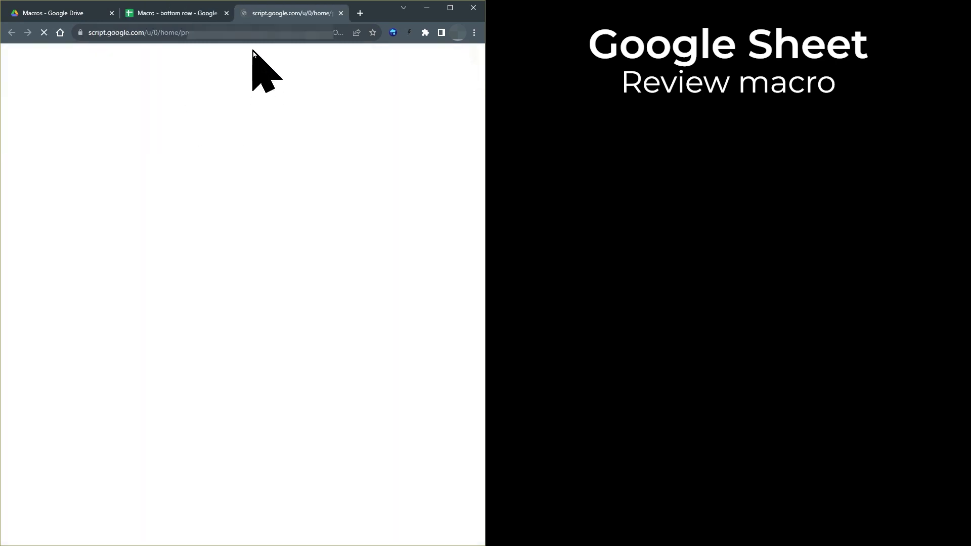
{"action": "left_click_drag", "start_coordinate": [277, 17], "coordinate": [969, 96]}
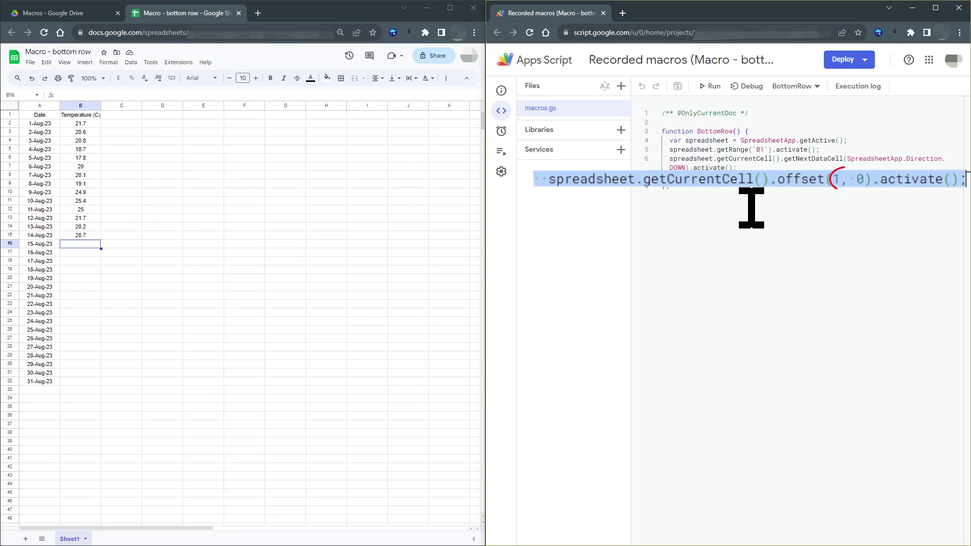
Step: Run BottomRow and authorise the script's spreadsheet access with the account
{"action": "left_click", "coordinate": [706, 98]}
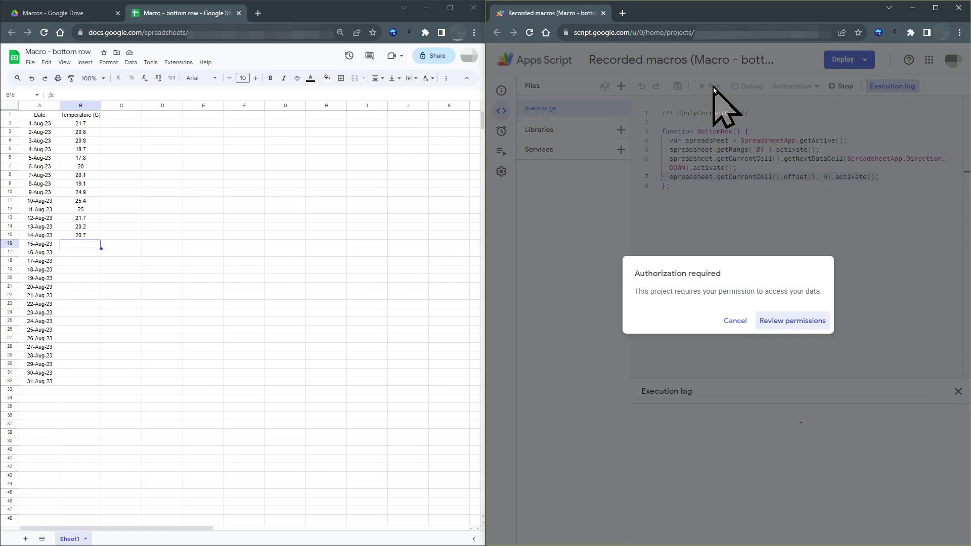
{"action": "left_click", "coordinate": [799, 323]}
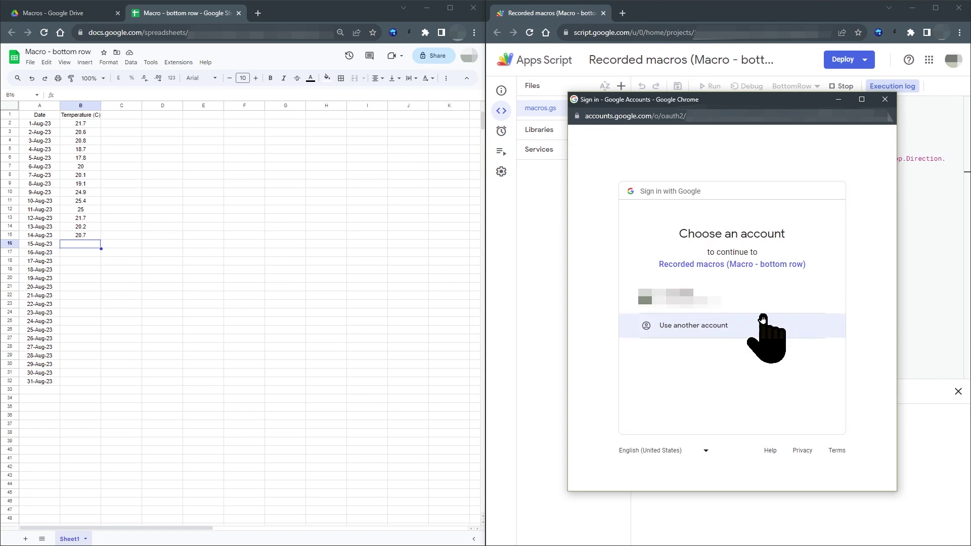
{"action": "left_click", "coordinate": [689, 305]}
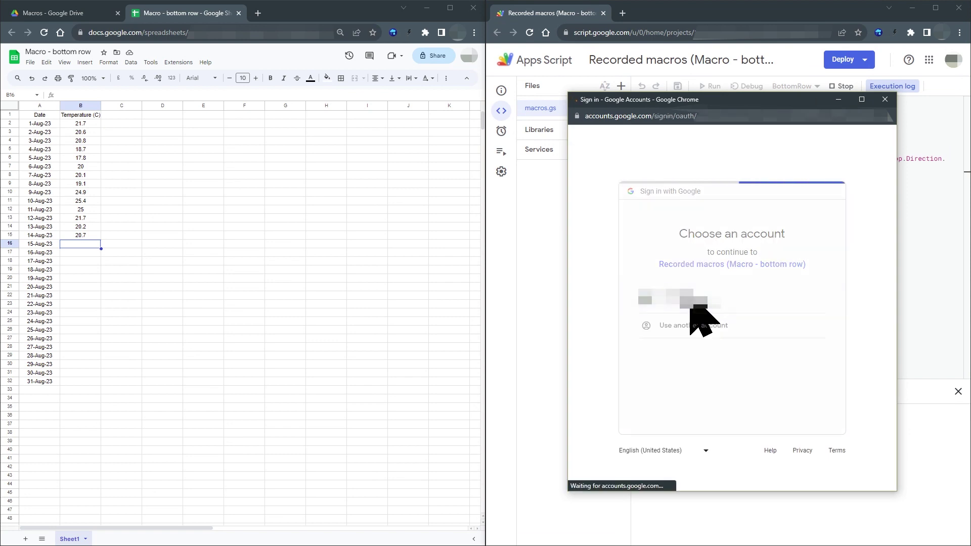
{"action": "scroll", "coordinate": [749, 349], "scroll_direction": "down", "scroll_amount": 1}
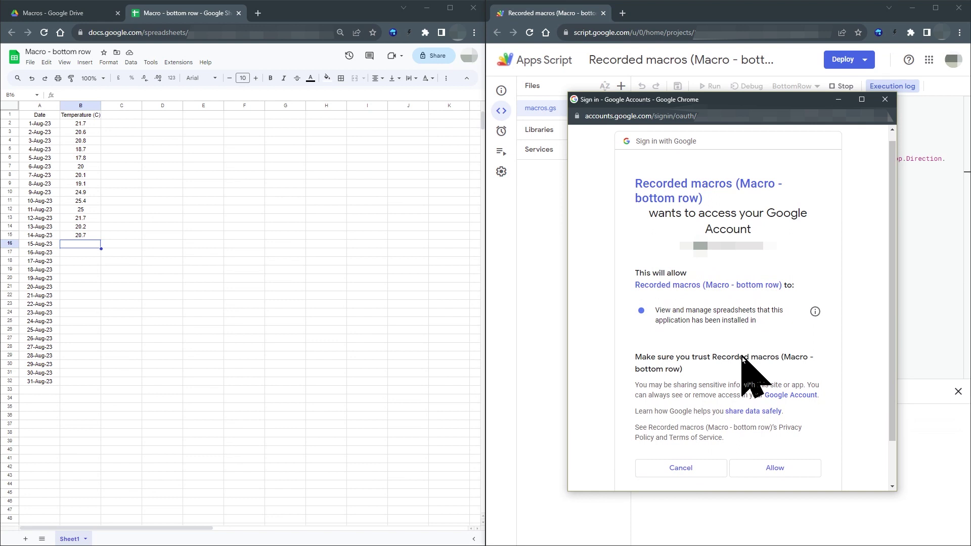
{"action": "scroll", "coordinate": [742, 356], "scroll_direction": "down", "scroll_amount": 2}
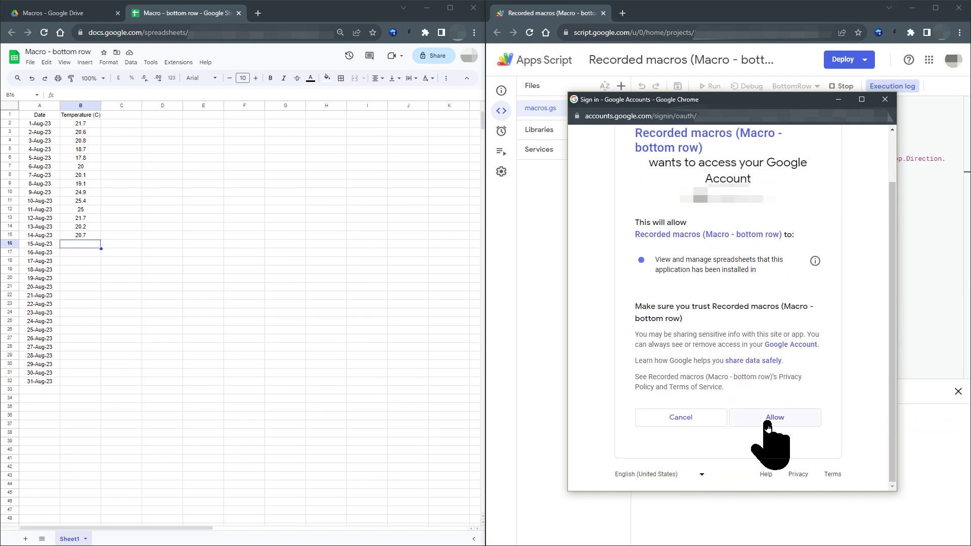
{"action": "left_click", "coordinate": [769, 417]}
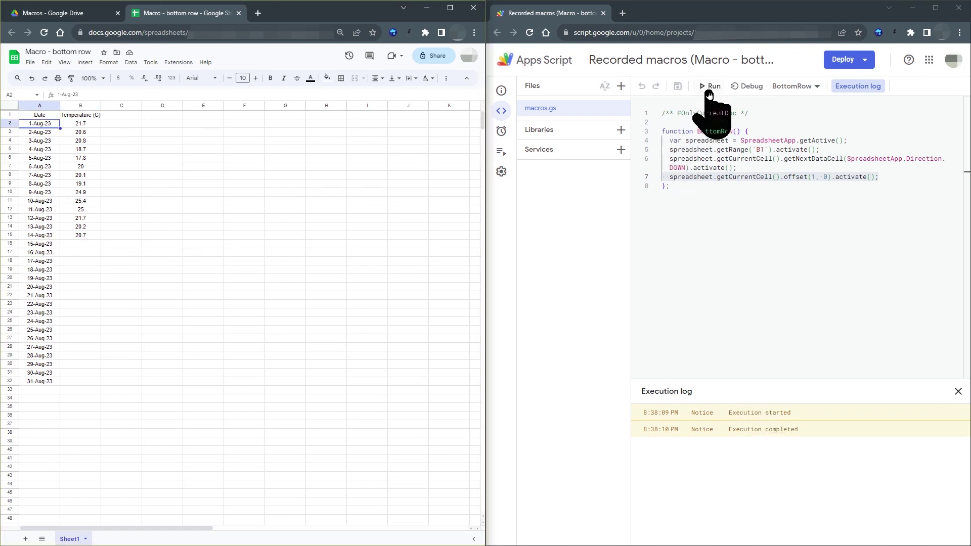
Step: Select A7 and rerun BottomRow, confirming the sheet lands on empty B16
{"action": "left_click", "coordinate": [709, 87]}
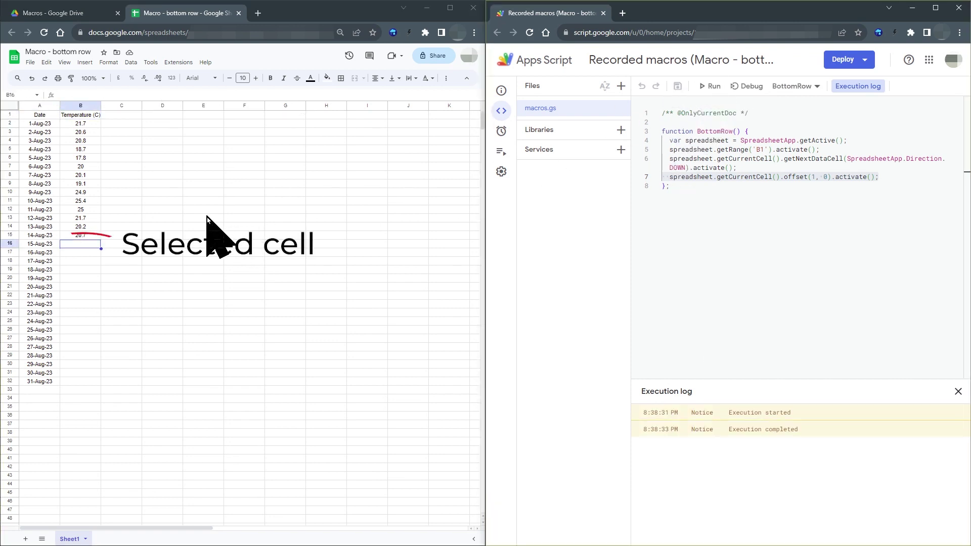
{"action": "left_click", "coordinate": [46, 169]}
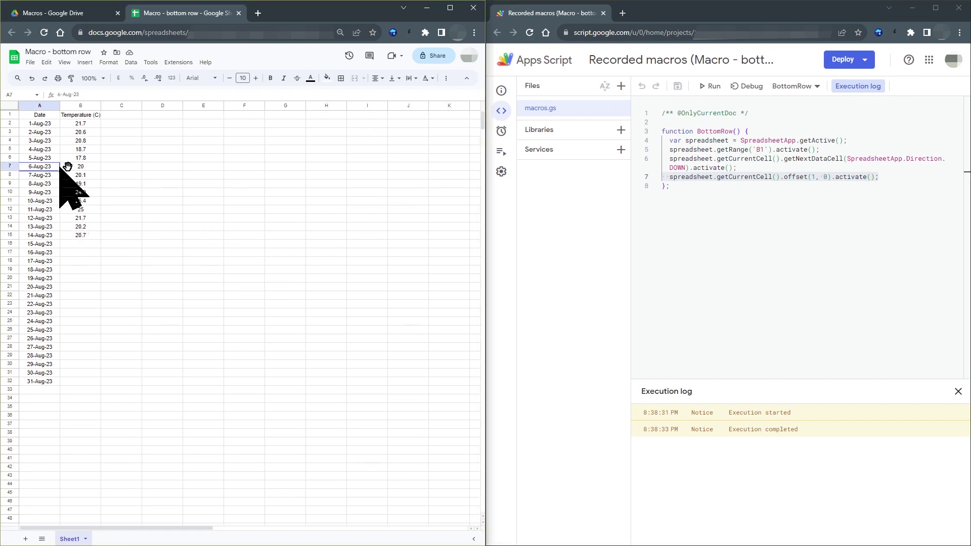
{"action": "left_click", "coordinate": [709, 90]}
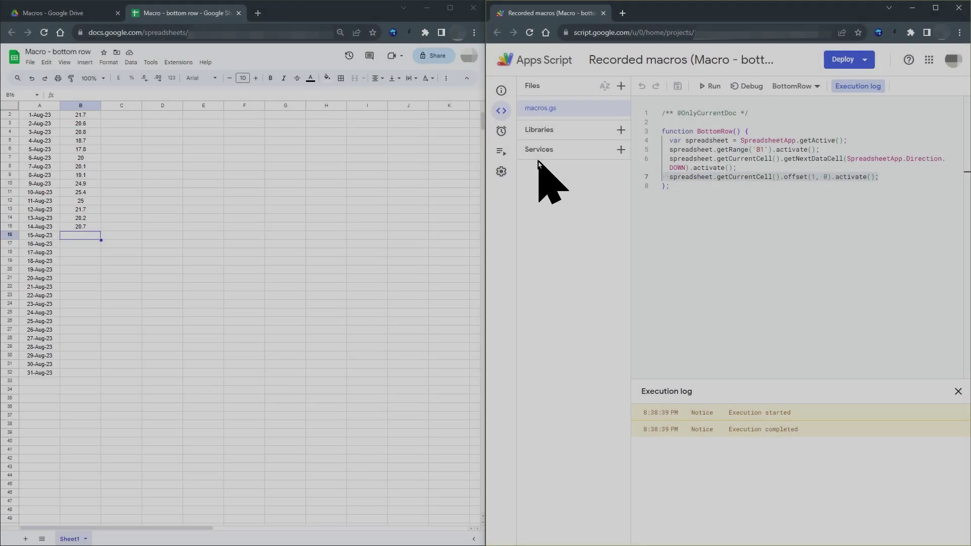
Step: Create a trigger that runs BottomRow from the spreadsheet On open
{"action": "mouse_move", "coordinate": [505, 158]}
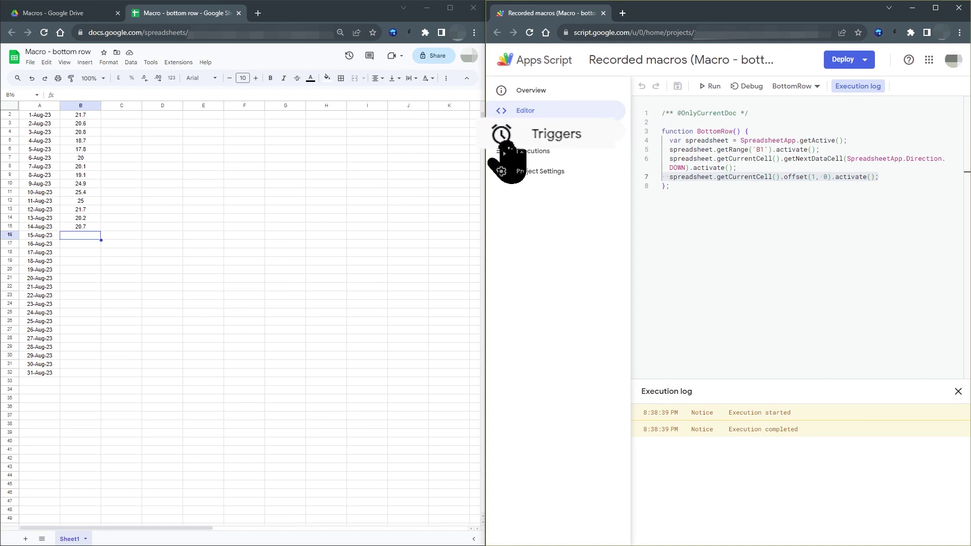
{"action": "left_click", "coordinate": [503, 132]}
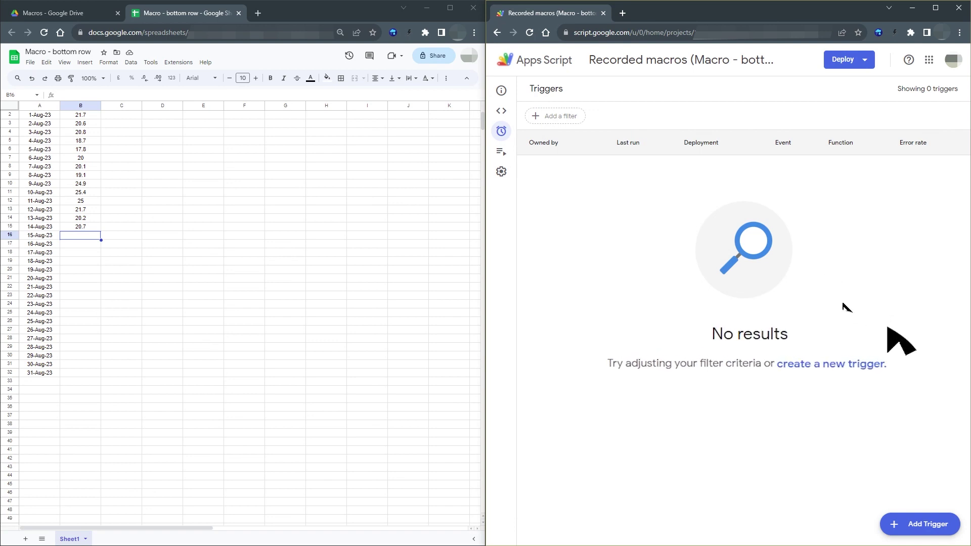
{"action": "left_click", "coordinate": [805, 353]}
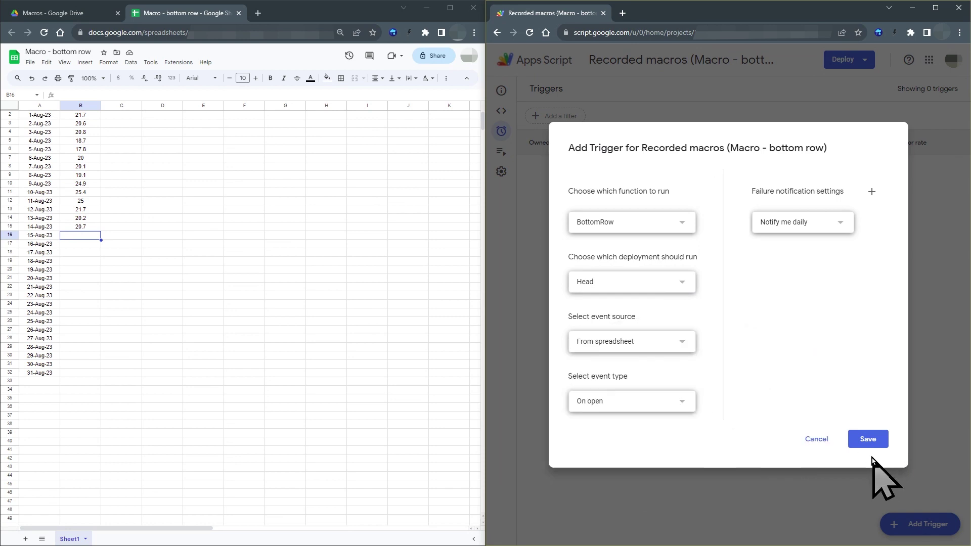
{"action": "left_click", "coordinate": [870, 440]}
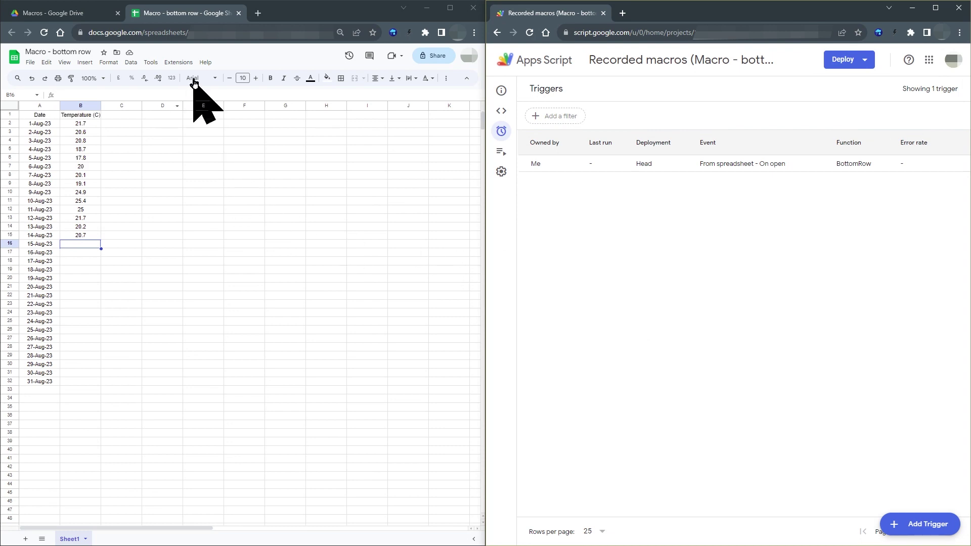
Step: Close the Apps Script window and move to B16, the first empty cell below the temperatures
{"action": "left_click", "coordinate": [239, 13]}
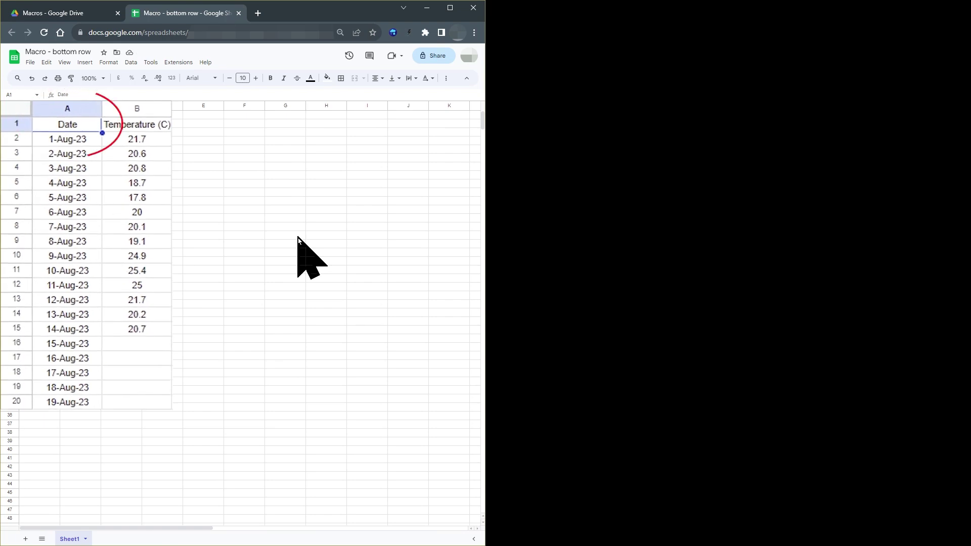
{"action": "key", "text": "Right"}
{"action": "key", "text": "ctrl+Down"}
{"action": "key", "text": "Down"}
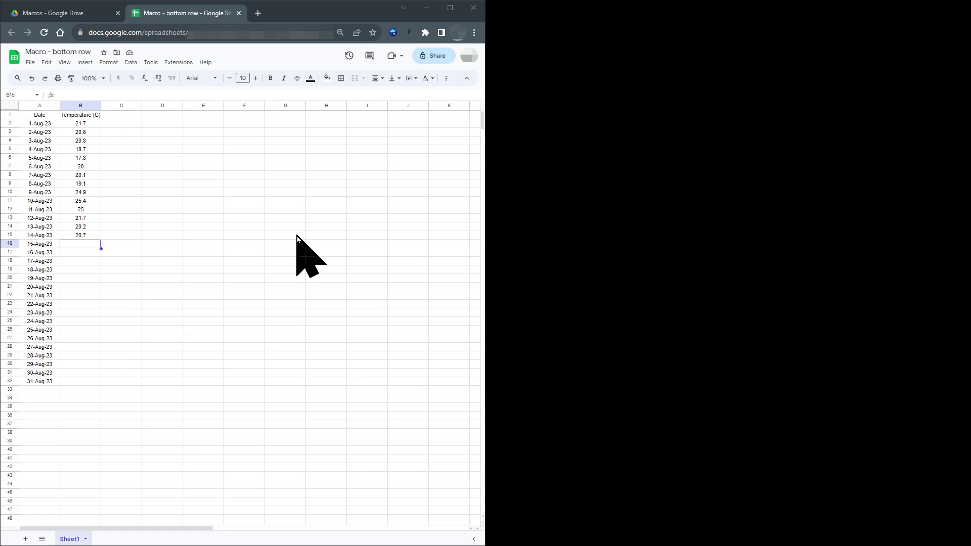
Step: Enter 25 in B16, then reload so the macro lands on B17
{"action": "type", "text": "25"}
{"action": "key", "text": "Return"}
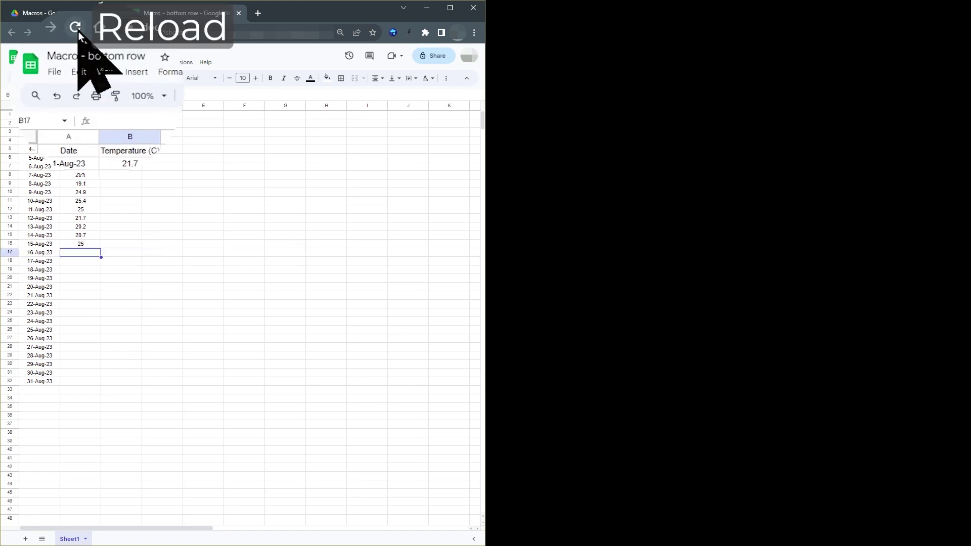
{"action": "left_click", "coordinate": [76, 28]}
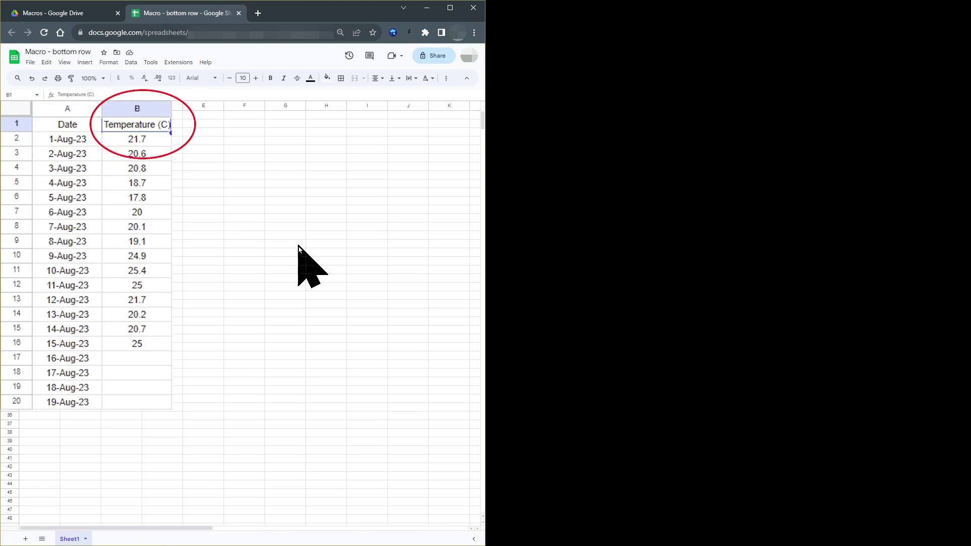
{"action": "key", "text": "ctrl+alt+shift+1"}
Step: Enter 26 in B17, reload to reach B18, and enter 27 there
{"action": "type", "text": "26"}
{"action": "key", "text": "Return"}
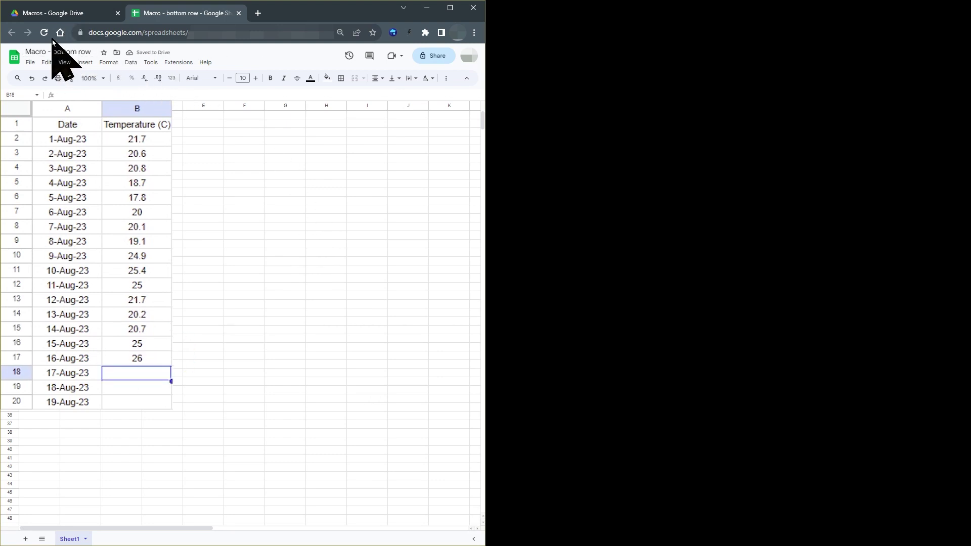
{"action": "left_click", "coordinate": [76, 33]}
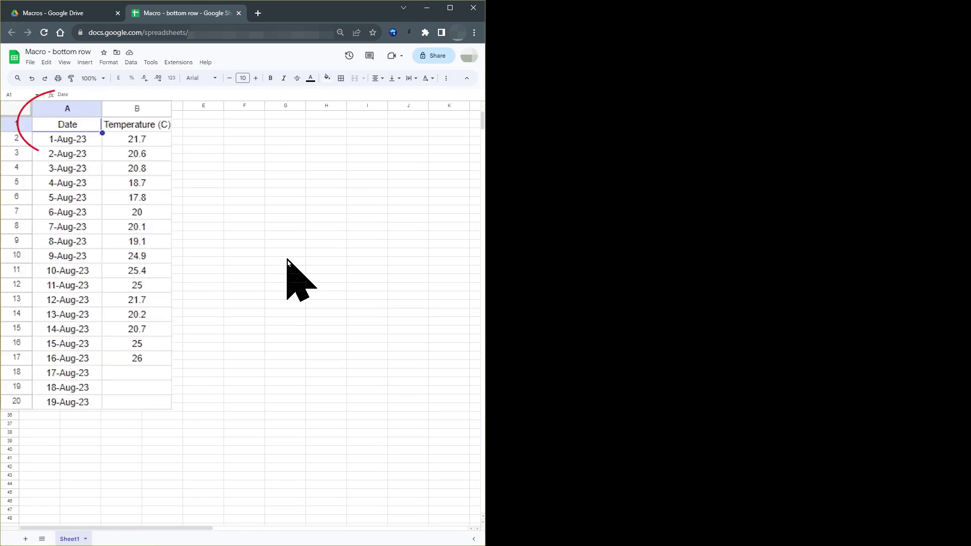
{"action": "key", "text": "ctrl+alt+shift+1"}
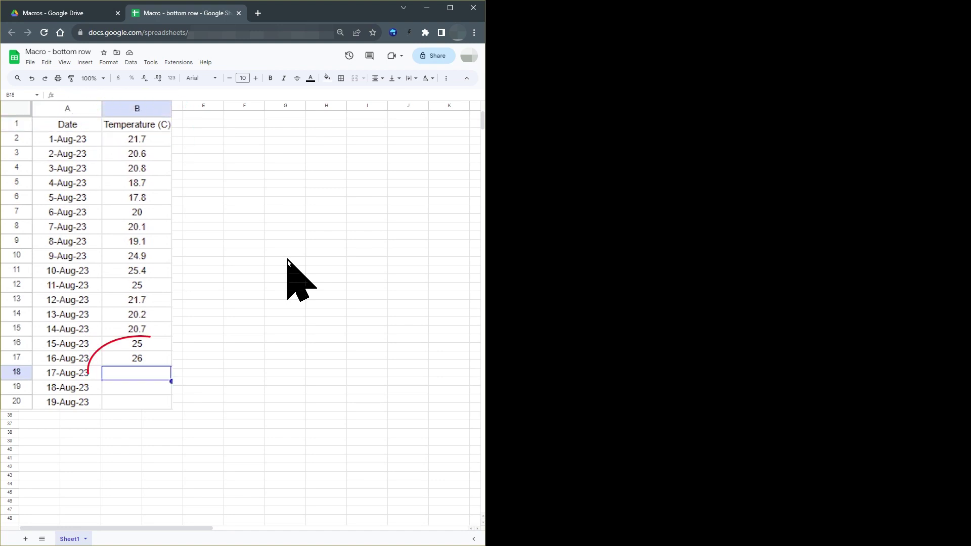
{"action": "type", "text": "27"}
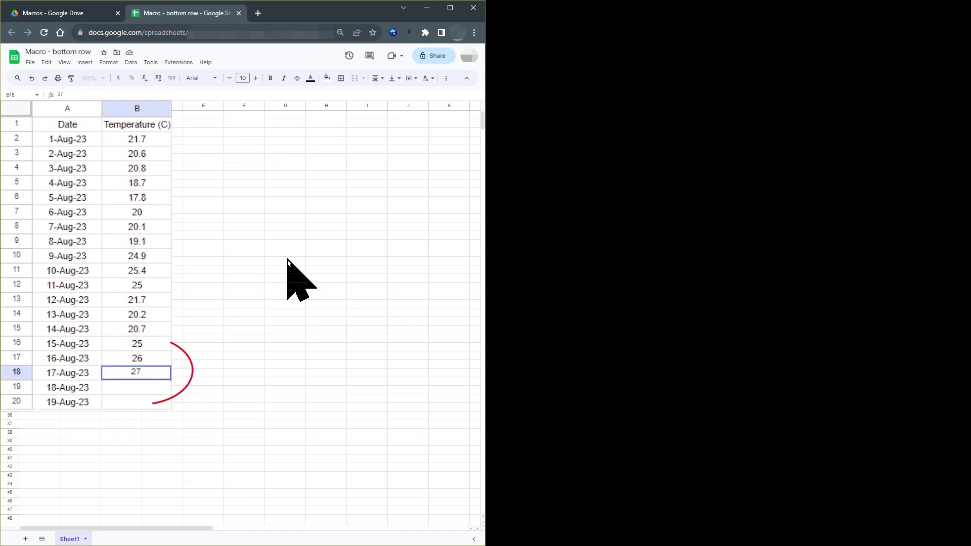
{"action": "key", "text": "Return"}
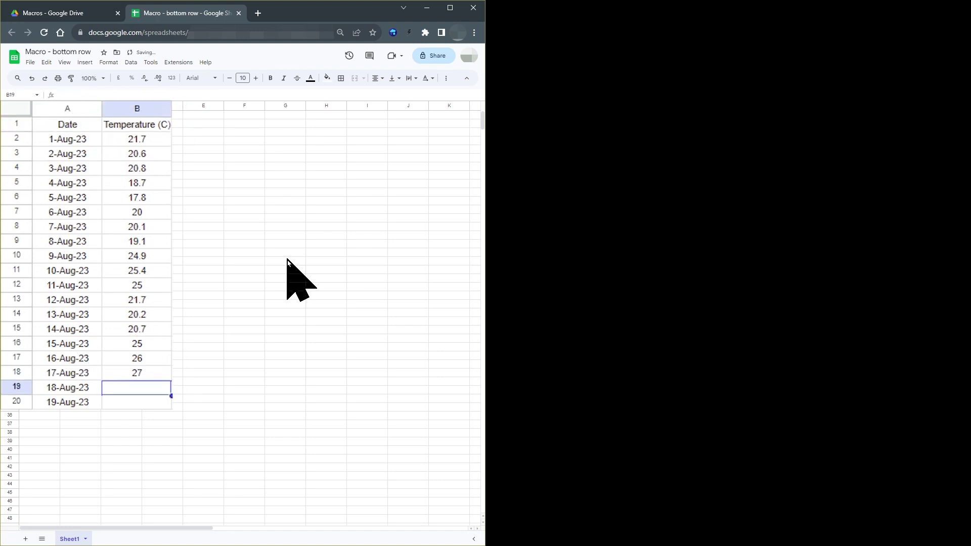